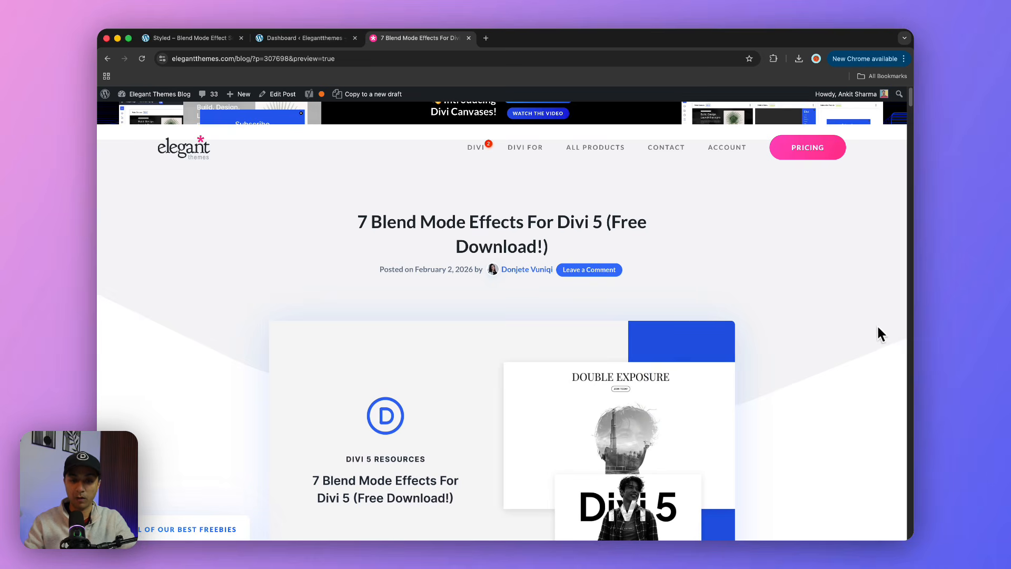
# Go to the Download For Free section of the 7 Blend Mode Effects blog post via its table of contents
pyautogui.scroll(-10, 878, 326)
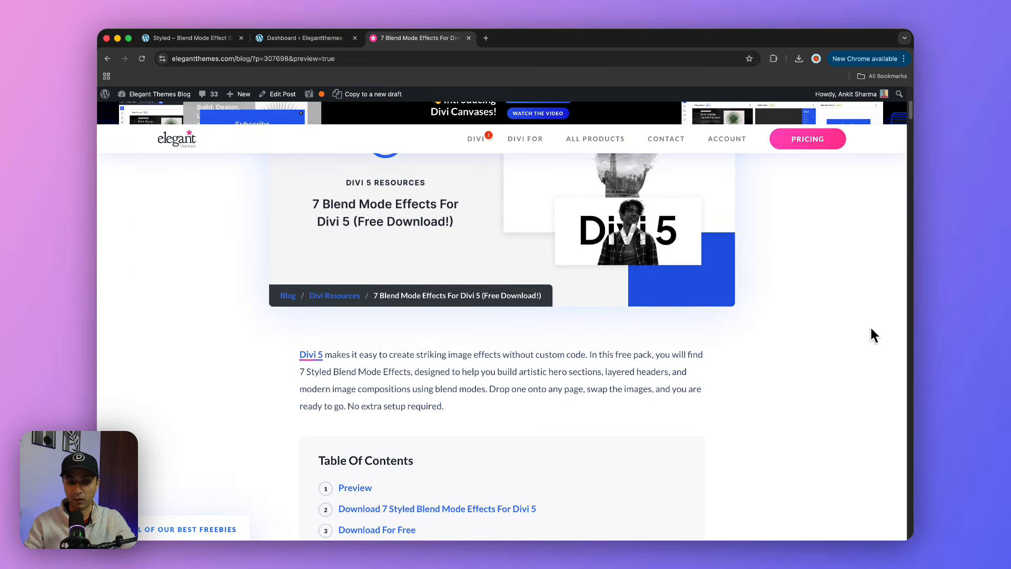
pyautogui.scroll(-3, 795, 337)
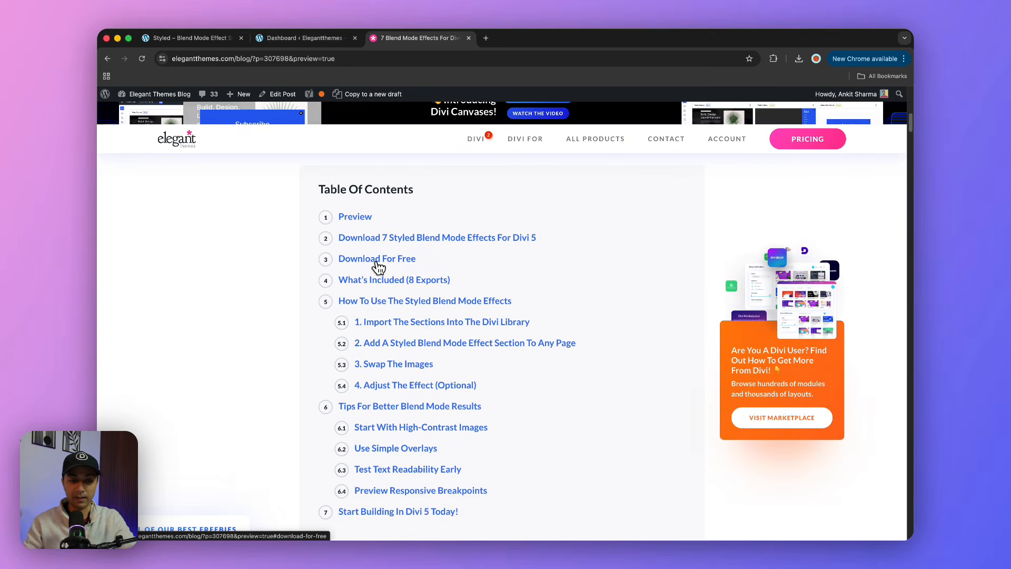
pyautogui.click(377, 263)
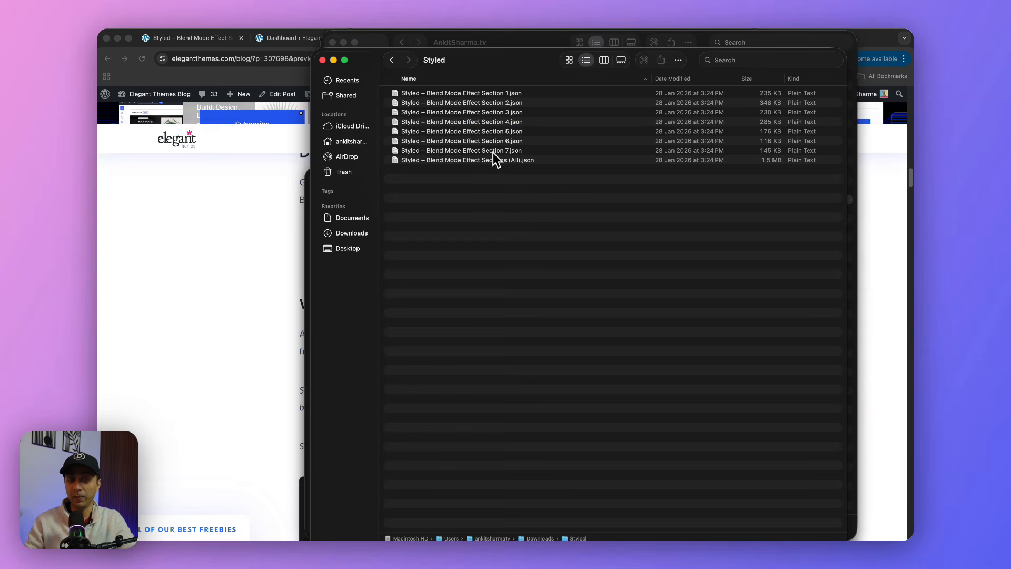
# Review the individual and combined Blend Mode Effect JSON files in the downloaded Styled folder
pyautogui.click(493, 152)
pyautogui.press('Up')
pyautogui.press('Up')
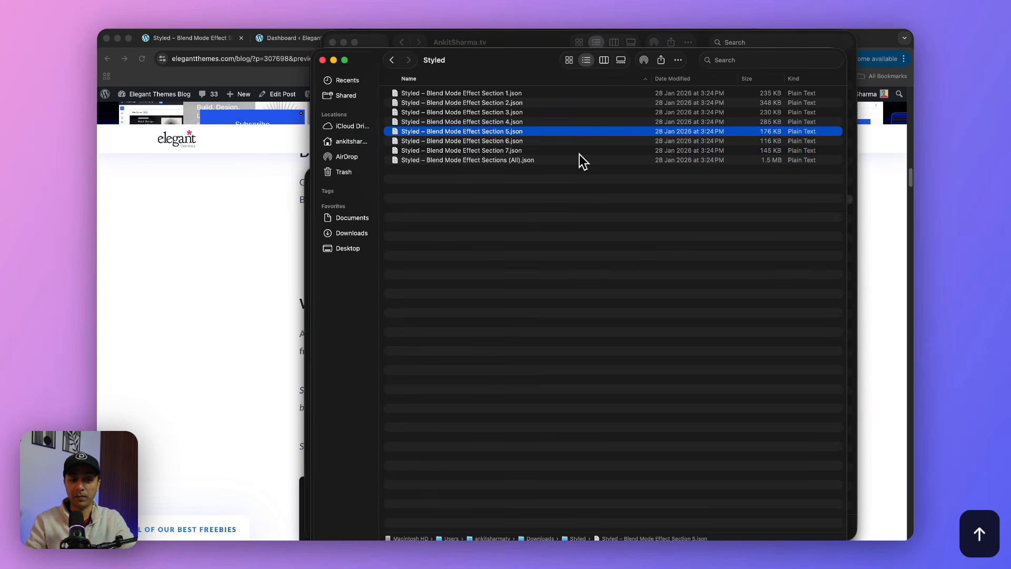
pyautogui.press('Up')
pyautogui.press('Up')
pyautogui.press('Up')
pyautogui.press('Up')
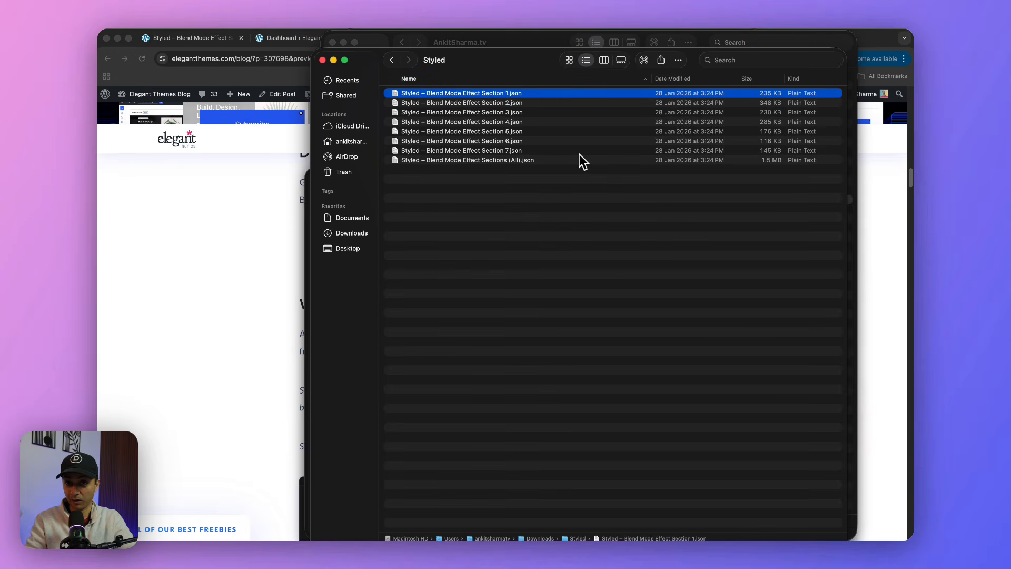
pyautogui.press('Down')
pyautogui.press('Down')
pyautogui.press('Down')
pyautogui.press('Down')
pyautogui.press('Down')
pyautogui.press('Down')
pyautogui.press('Down')
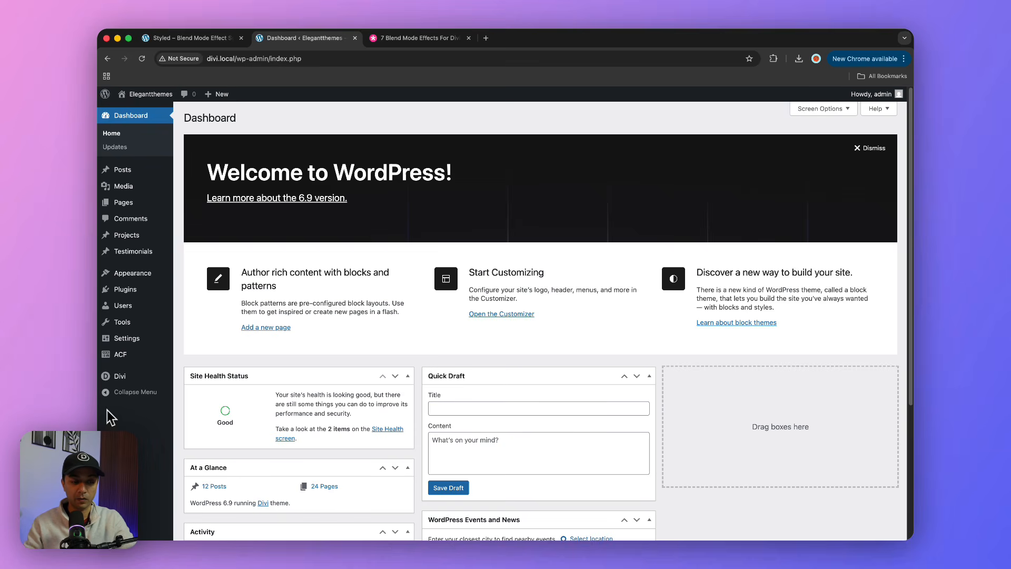
# Open the Divi Library from the WordPress dashboard and bring up its layout import options
pyautogui.moveTo(128, 372)
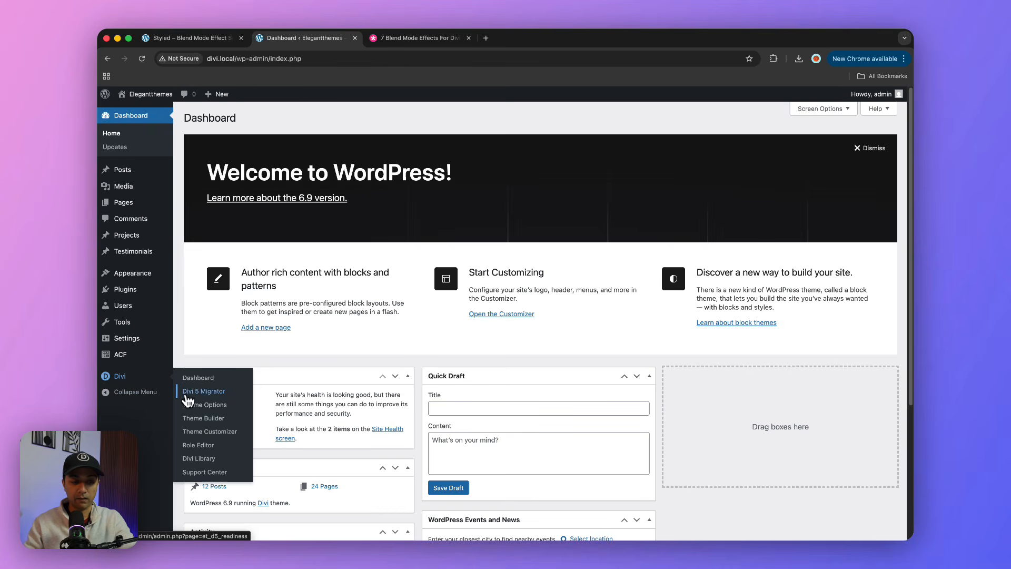
pyautogui.scroll(-2, 211, 416)
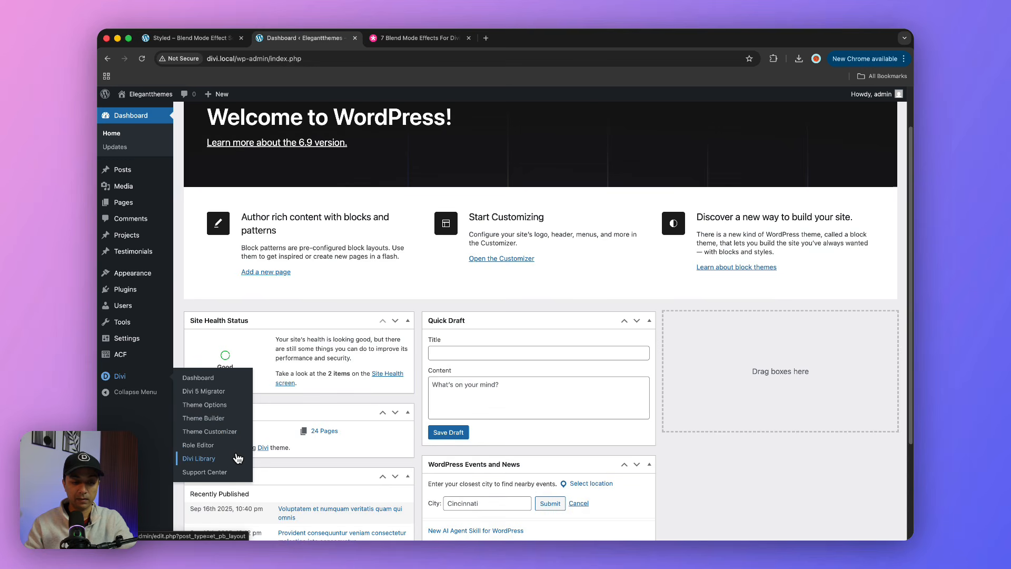
pyautogui.click(238, 458)
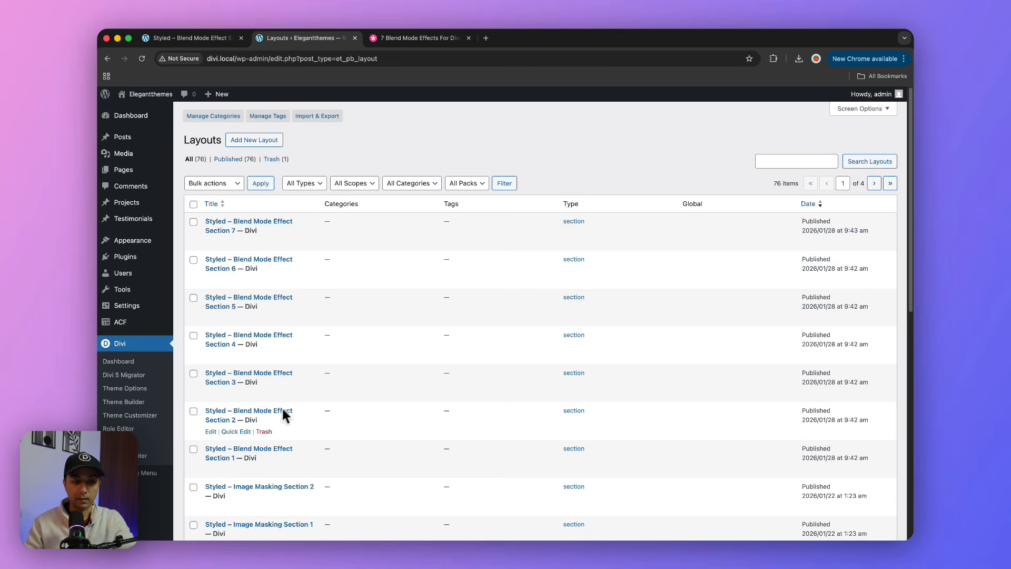
pyautogui.click(321, 117)
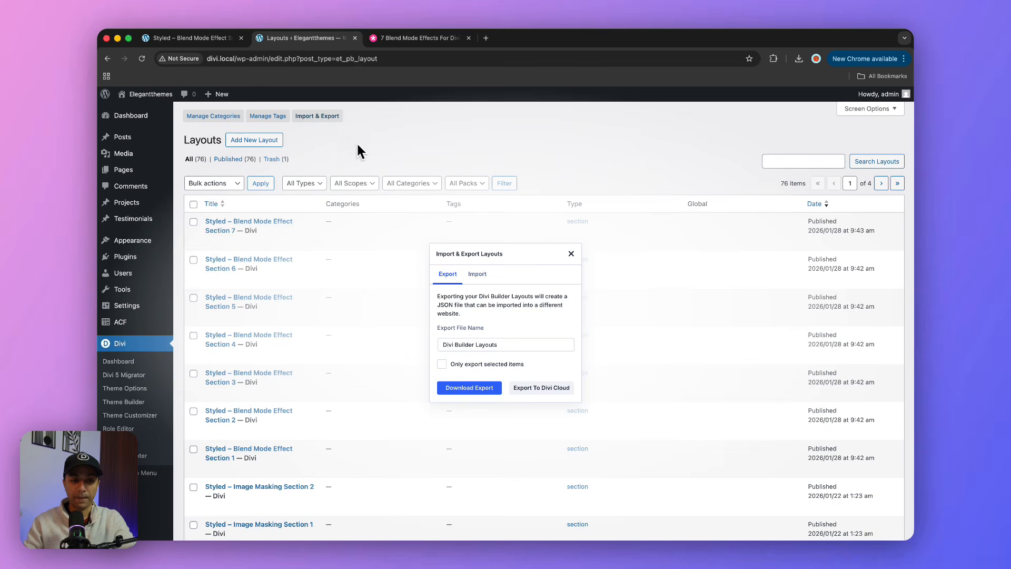
pyautogui.click(478, 277)
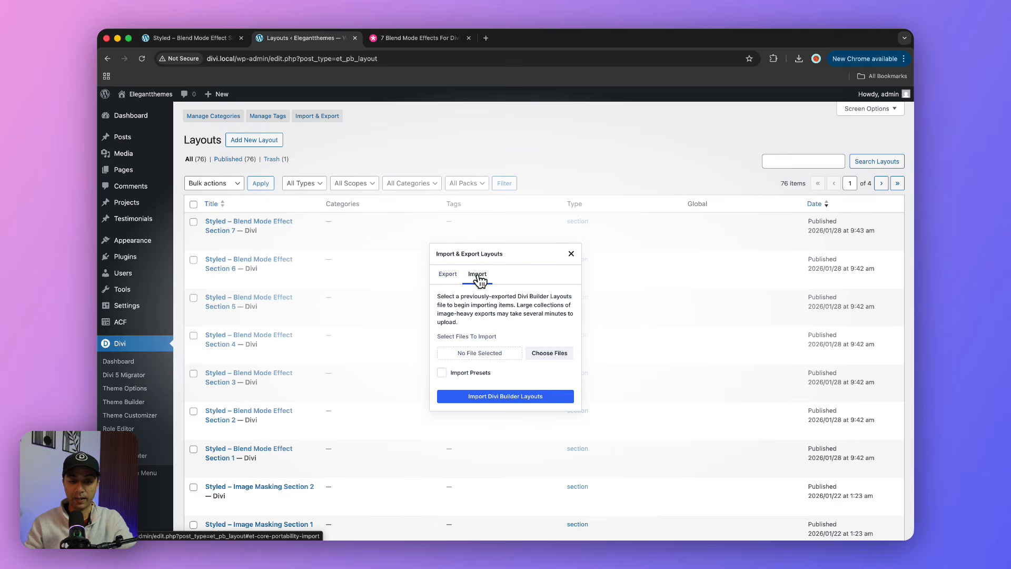
# Import the Styled – Blend Mode Effect Sections (All).json file into the Divi Library, leaving Import Presets off
pyautogui.click(547, 357)
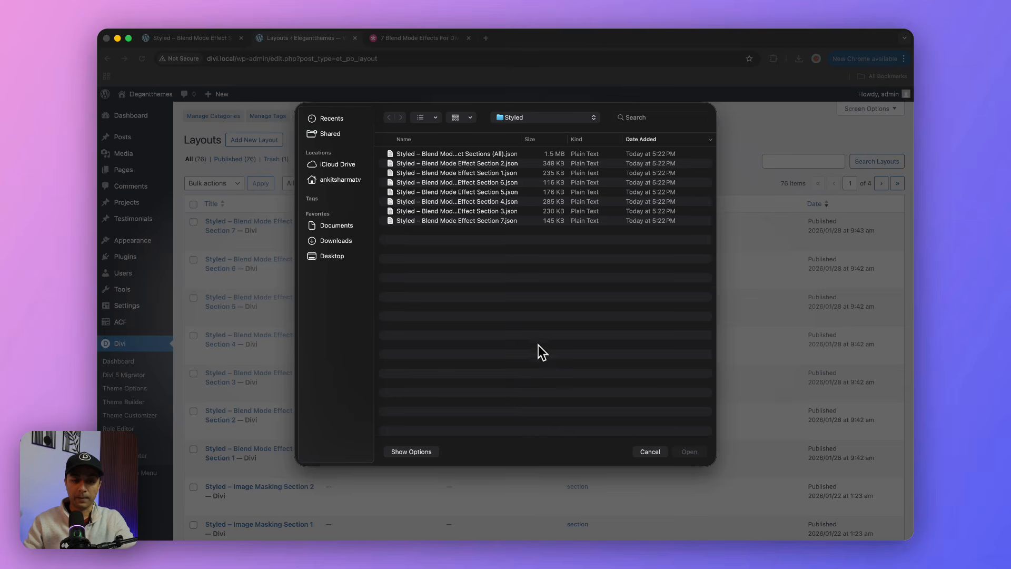
pyautogui.click(480, 154)
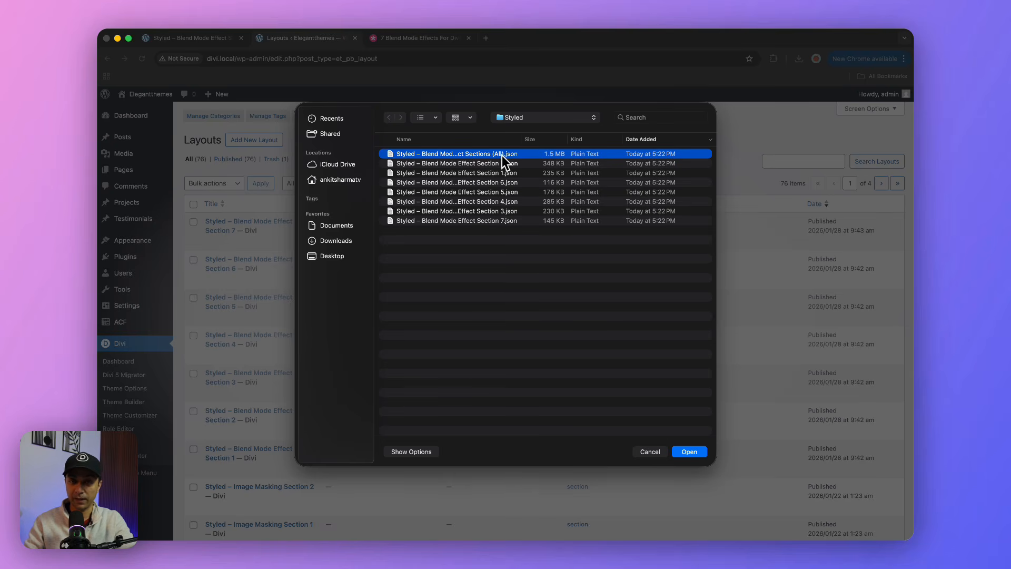
pyautogui.click(690, 452)
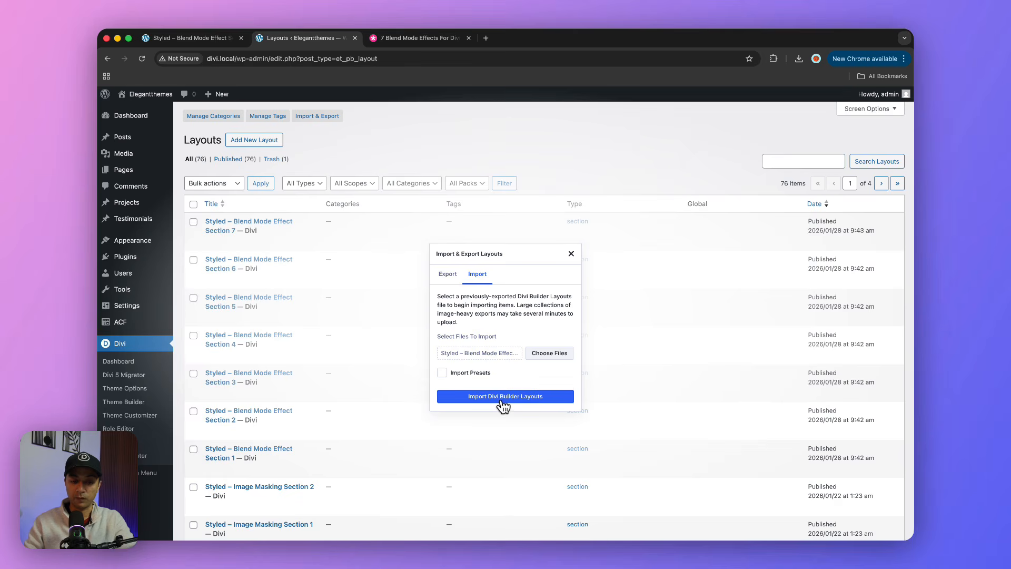
pyautogui.click(497, 399)
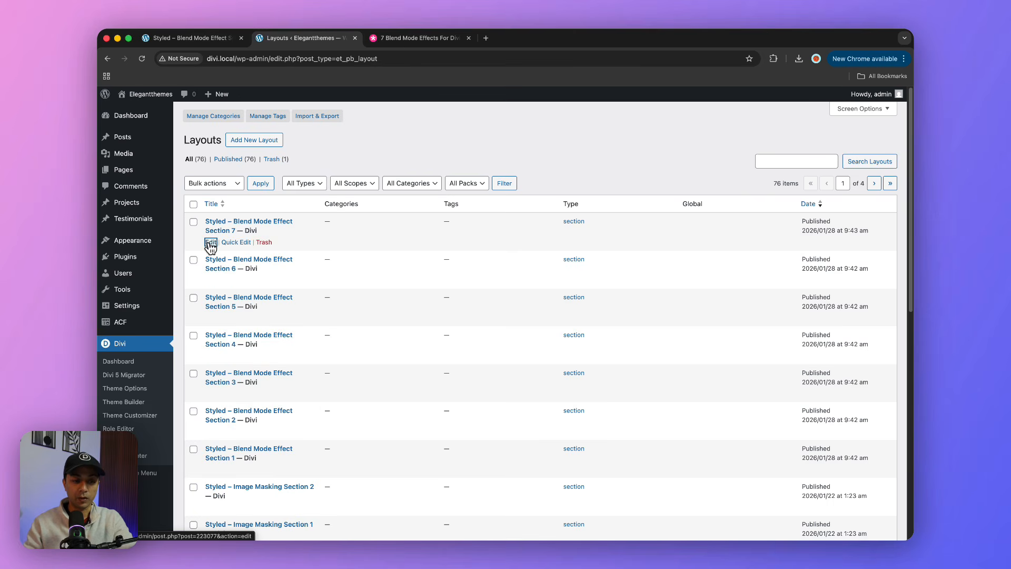
# Open the Styled – Blend Mode Effect Section 7 layout in a new tab and launch it in the Divi builder
pyautogui.keyDown('super'); pyautogui.click(211, 240); pyautogui.keyUp('super')
pyautogui.click(429, 39)
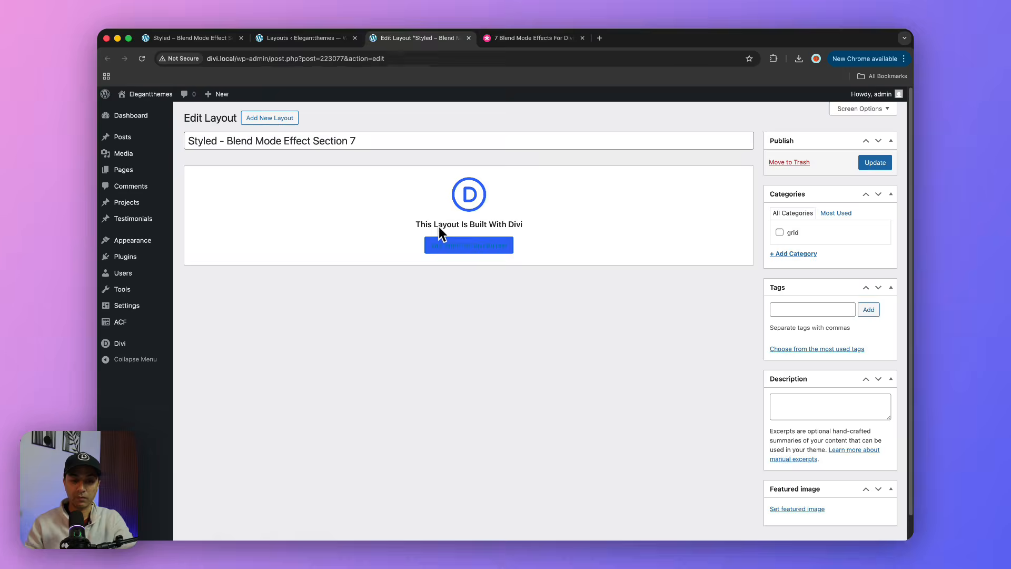
pyautogui.click(440, 244)
pyautogui.scroll(-5, 619, 290)
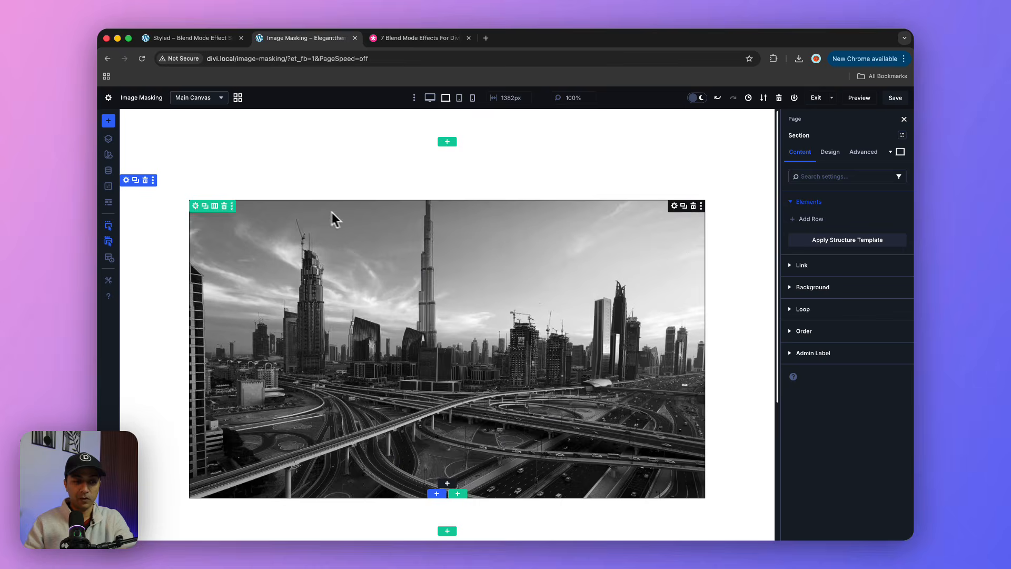
# Expand the Blend Mode section's layers on the Image Masking page and inspect its column's background color and background image
pyautogui.click(109, 140)
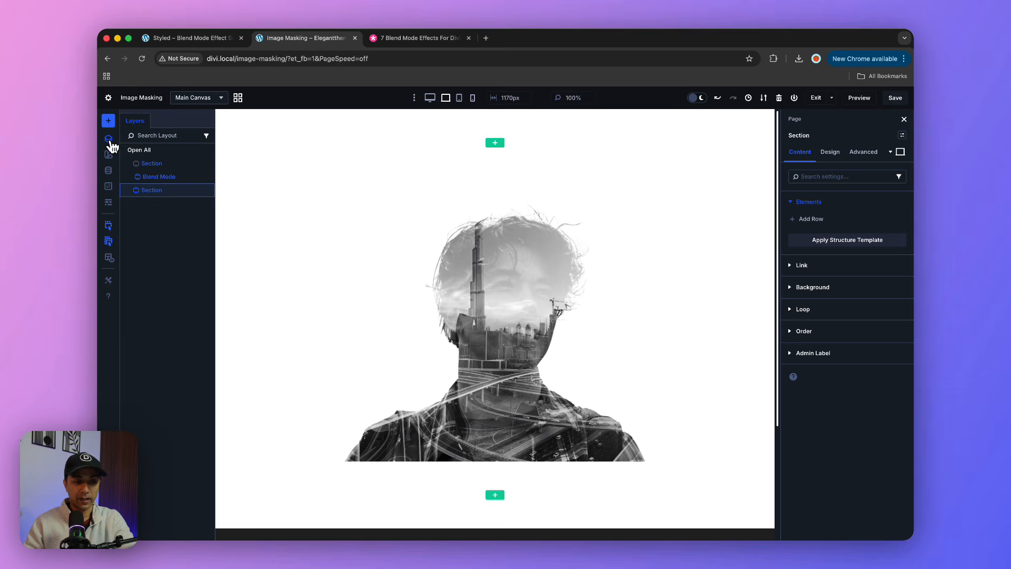
pyautogui.click(129, 177)
pyautogui.click(161, 205)
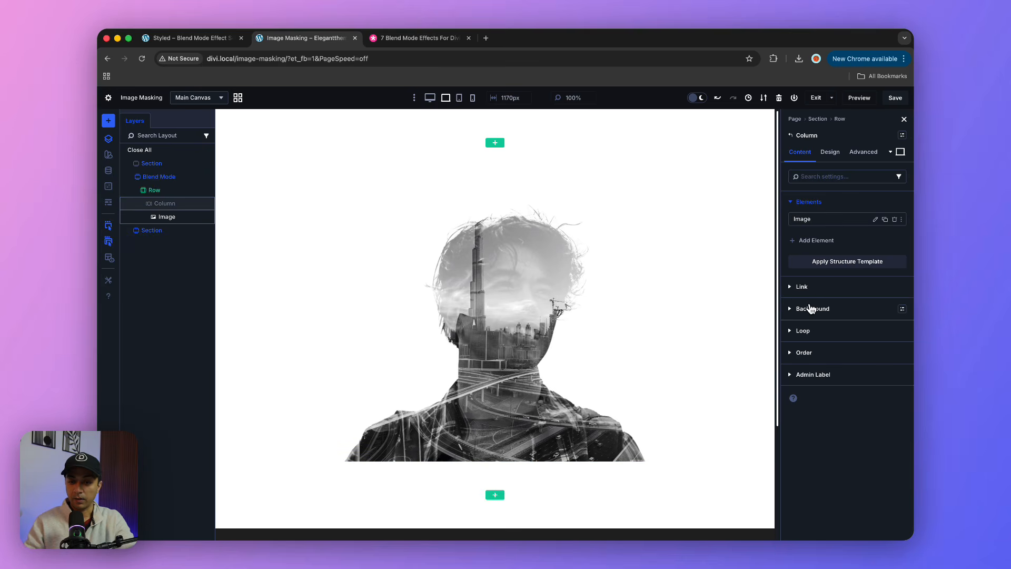
pyautogui.click(843, 308)
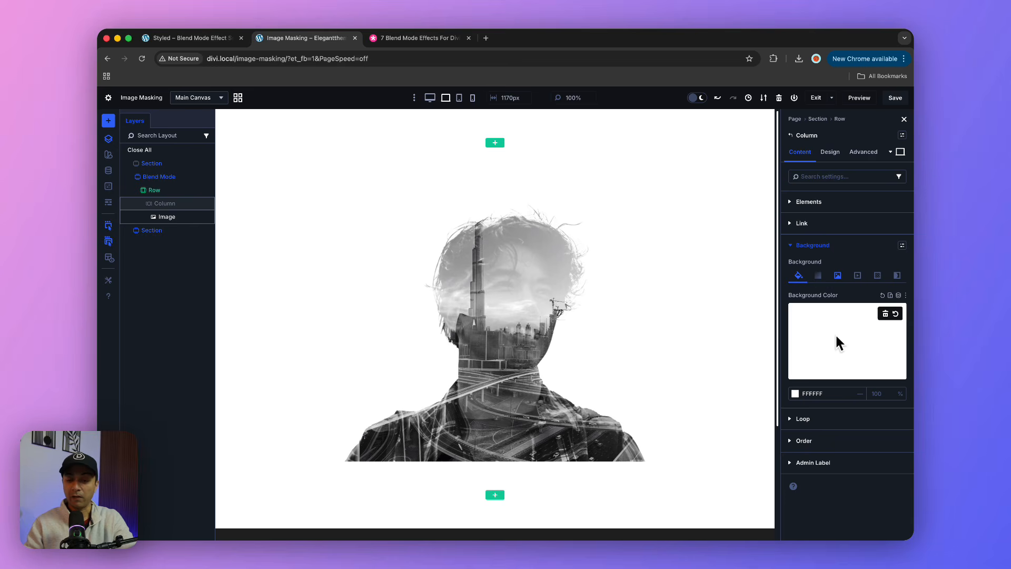
pyautogui.click(839, 277)
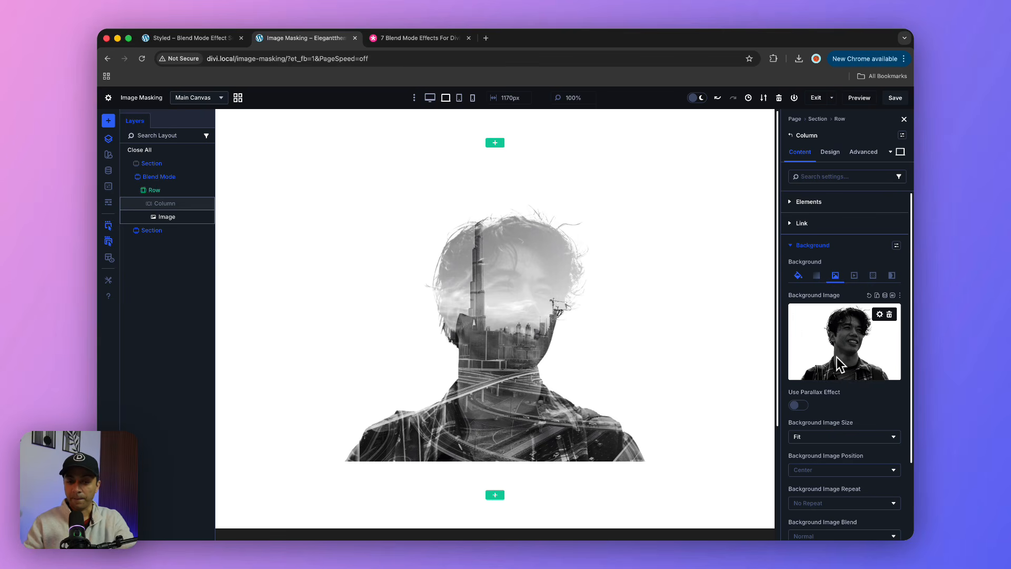
# Replace the skyline picture in the column's Image module with the stone temple photo and examine the blended result
pyautogui.click(165, 218)
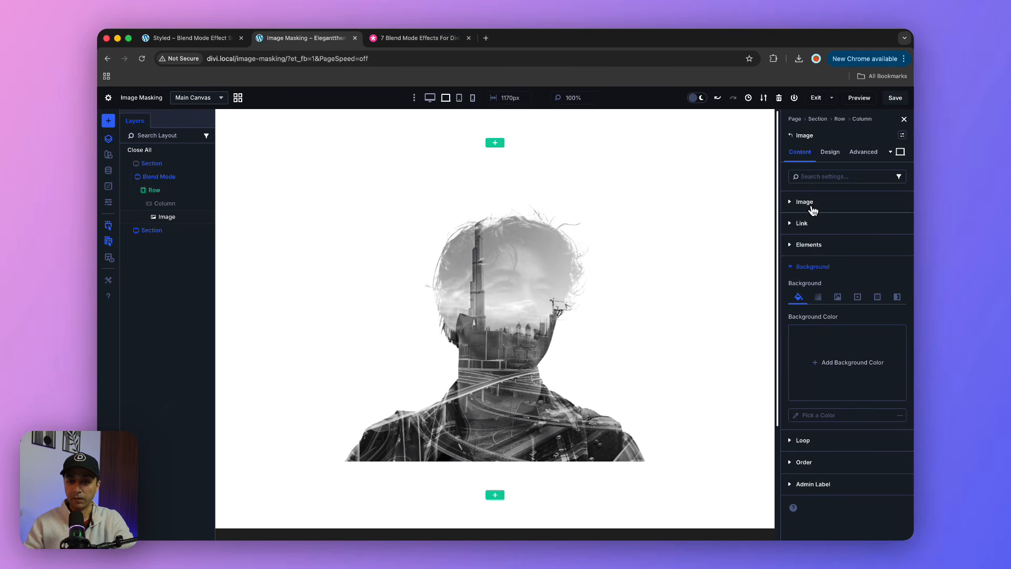
pyautogui.click(806, 202)
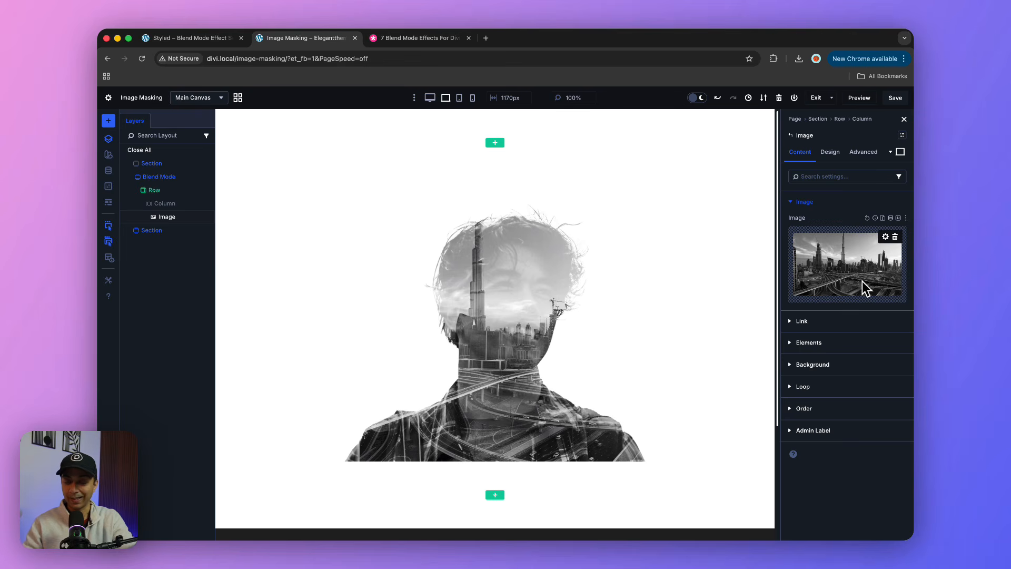
pyautogui.click(885, 241)
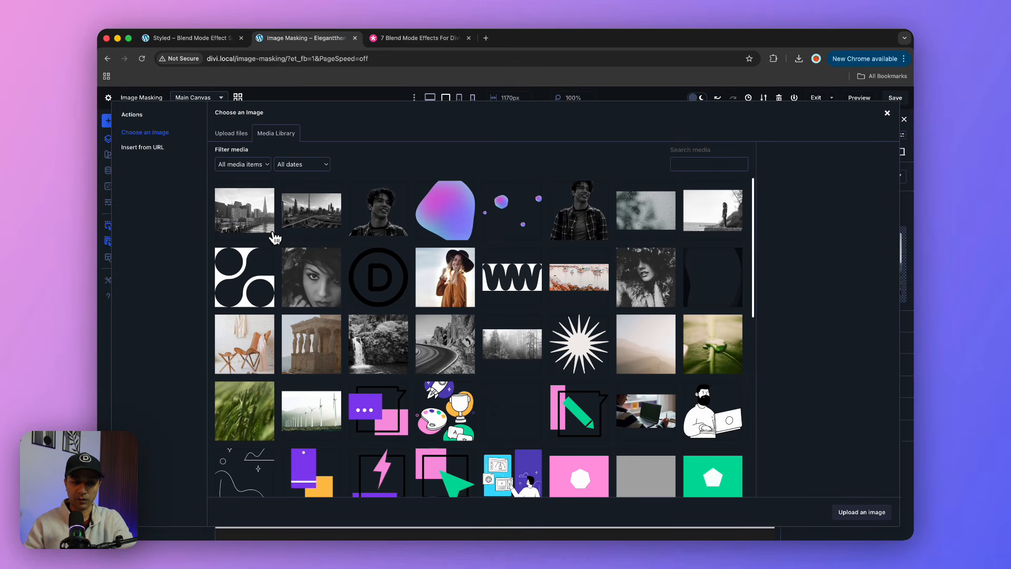
pyautogui.click(322, 363)
pyautogui.click(853, 514)
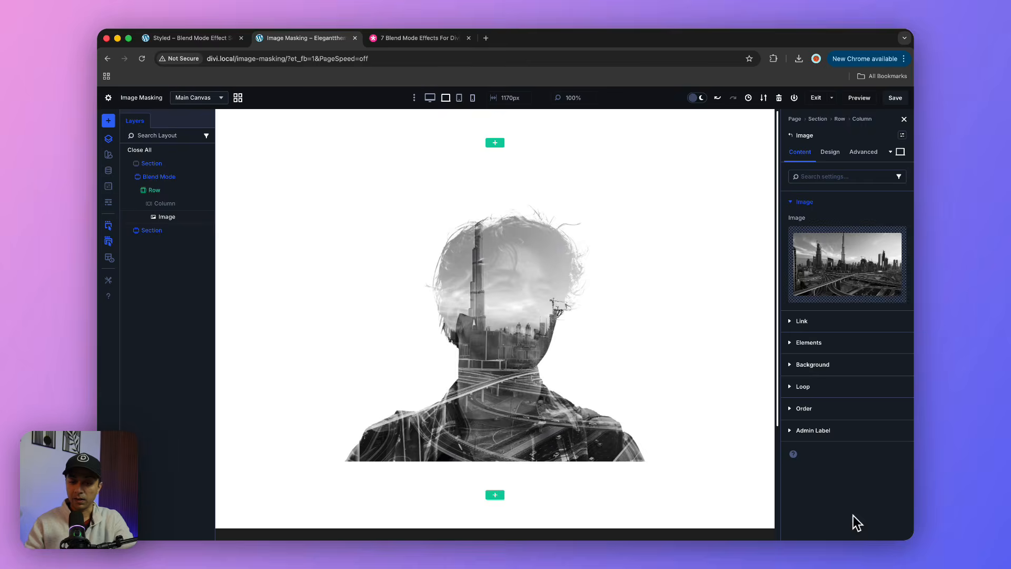
pyautogui.scroll(-2, 673, 396)
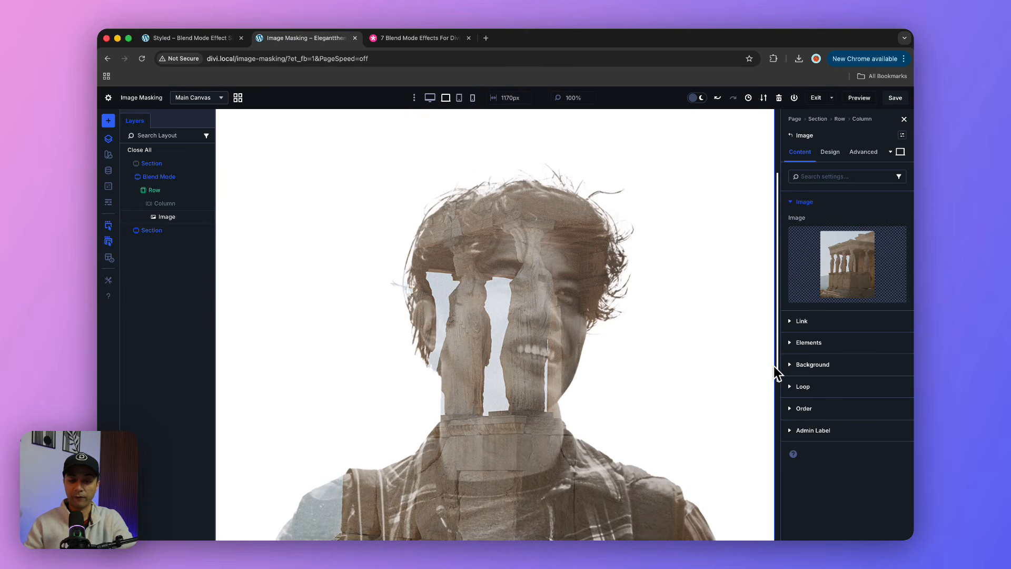
pyautogui.scroll(-3, 782, 432)
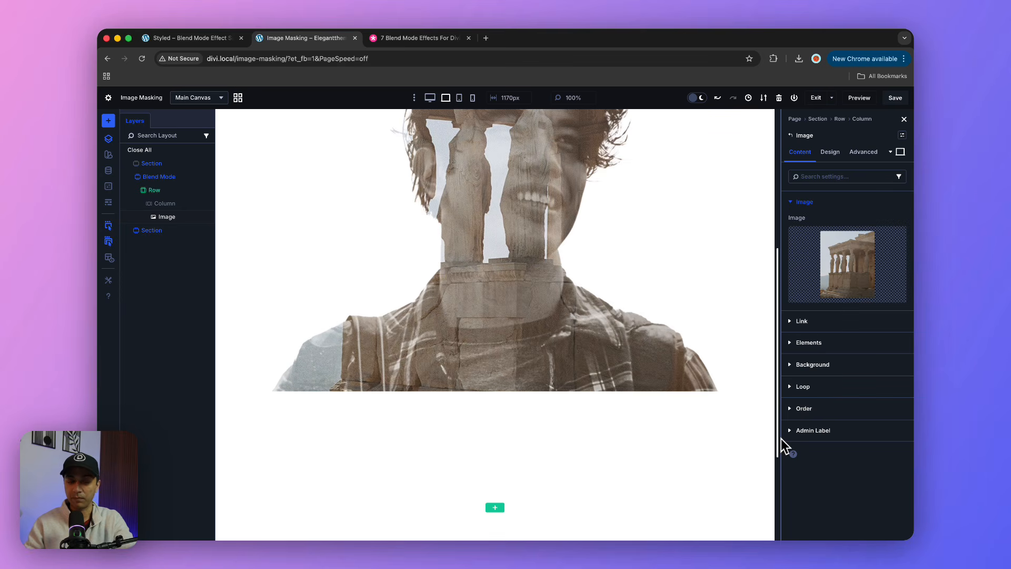
pyautogui.scroll(3, 742, 333)
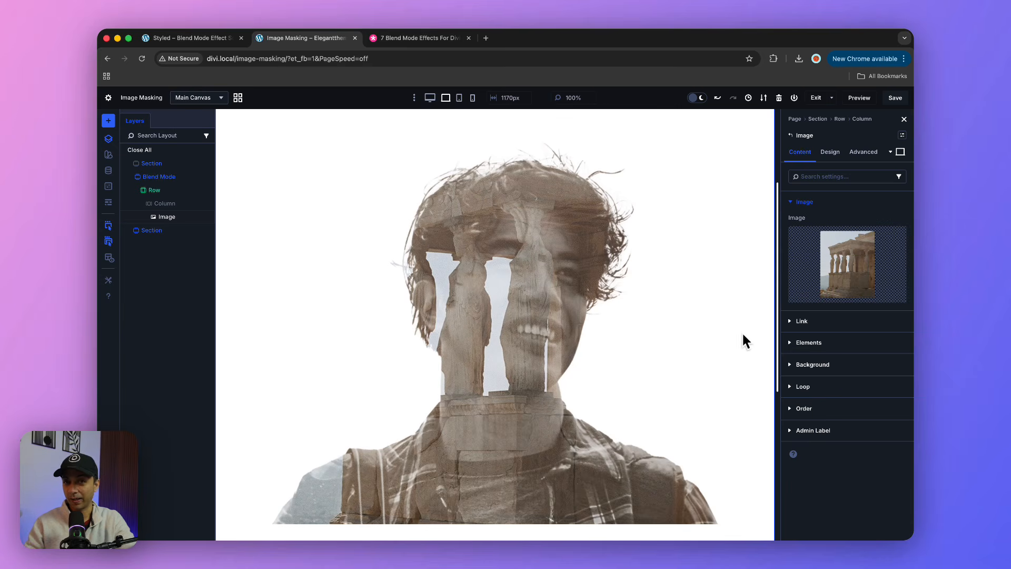
# Swap the Image module's picture for the raindrop image blend-modes-03 from the media library
pyautogui.click(848, 263)
pyautogui.click(640, 218)
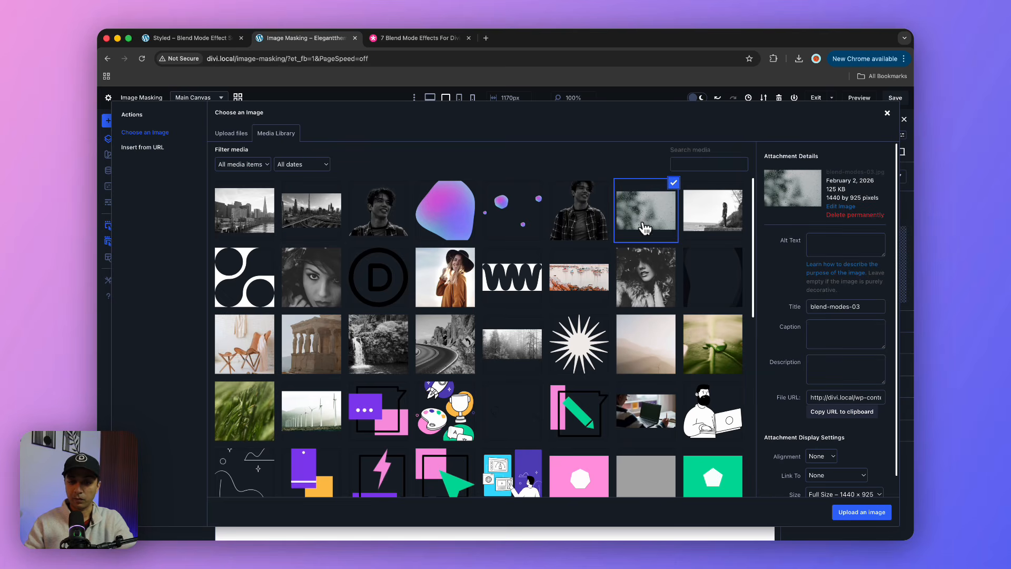
pyautogui.click(857, 513)
pyautogui.scroll(2, 685, 337)
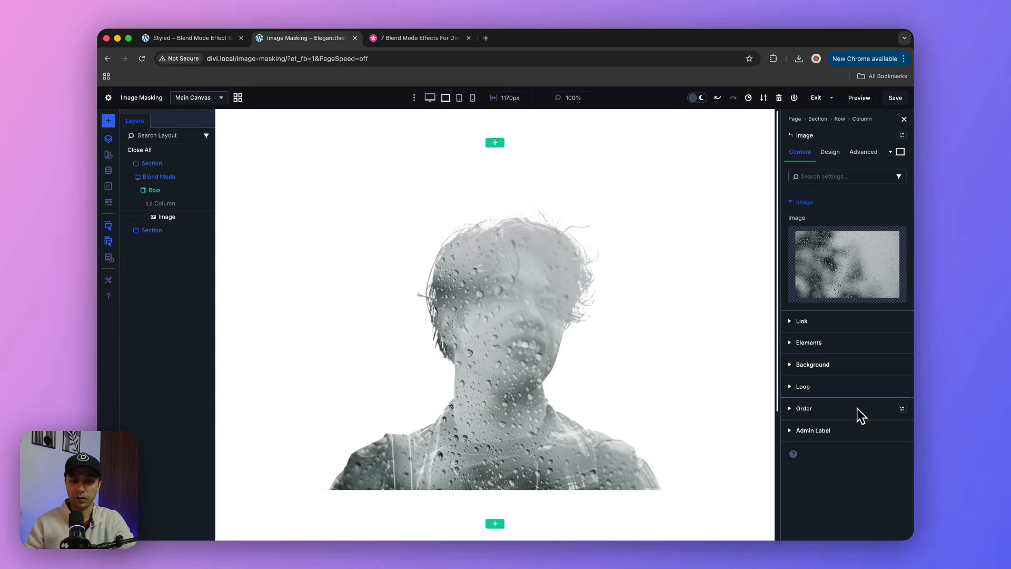
# Set the Image module's picture back to the city skyline image blend-modes-01d
pyautogui.click(884, 240)
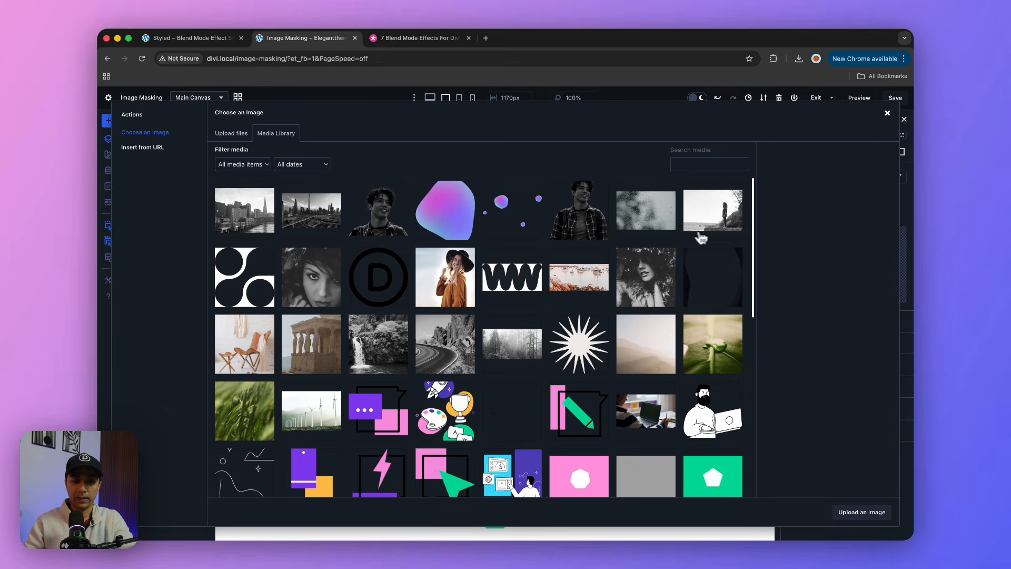
pyautogui.click(320, 213)
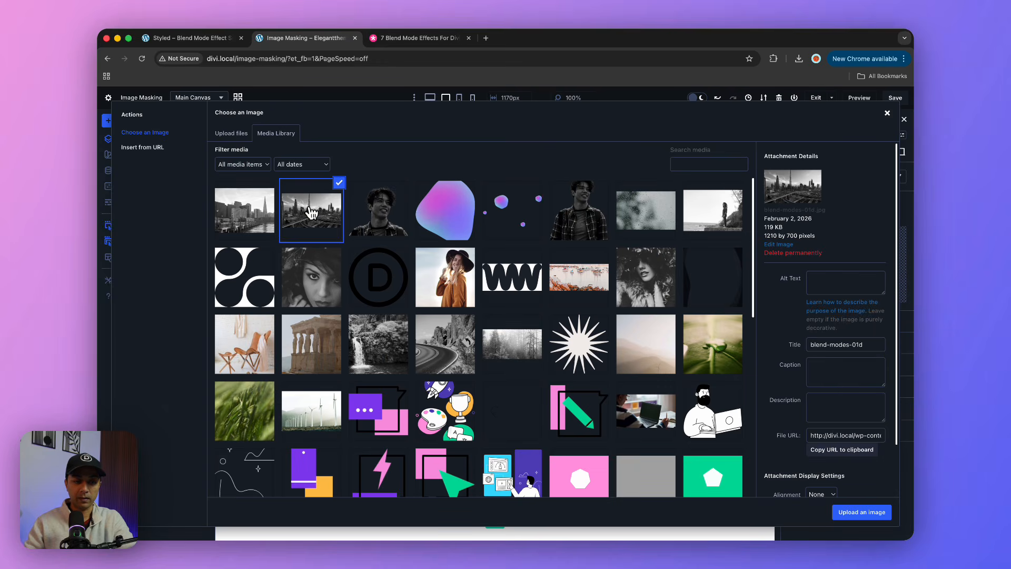
pyautogui.click(860, 511)
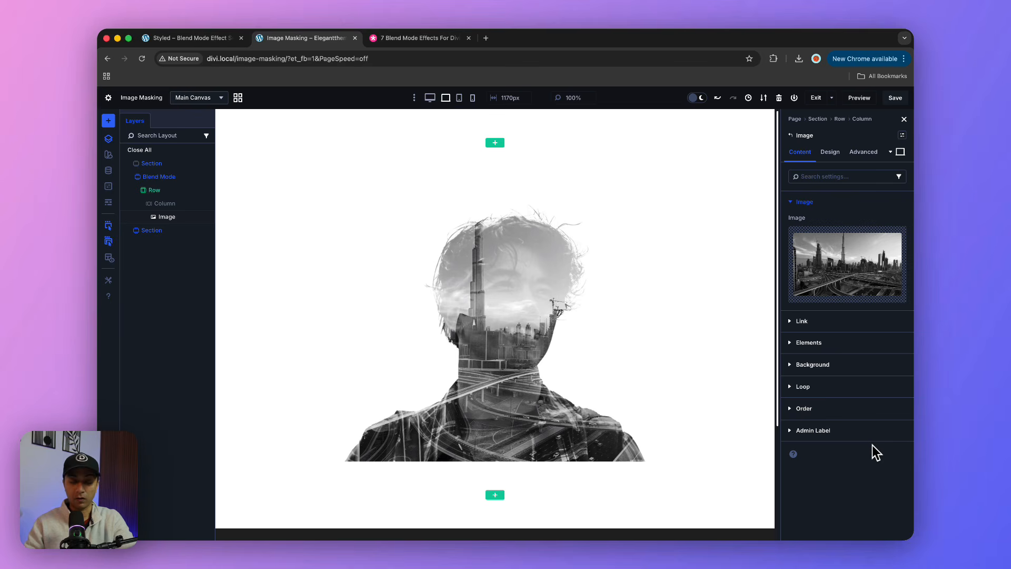
# Set the Sepia filter of the Blend Mode section's column to 21%
pyautogui.click(167, 204)
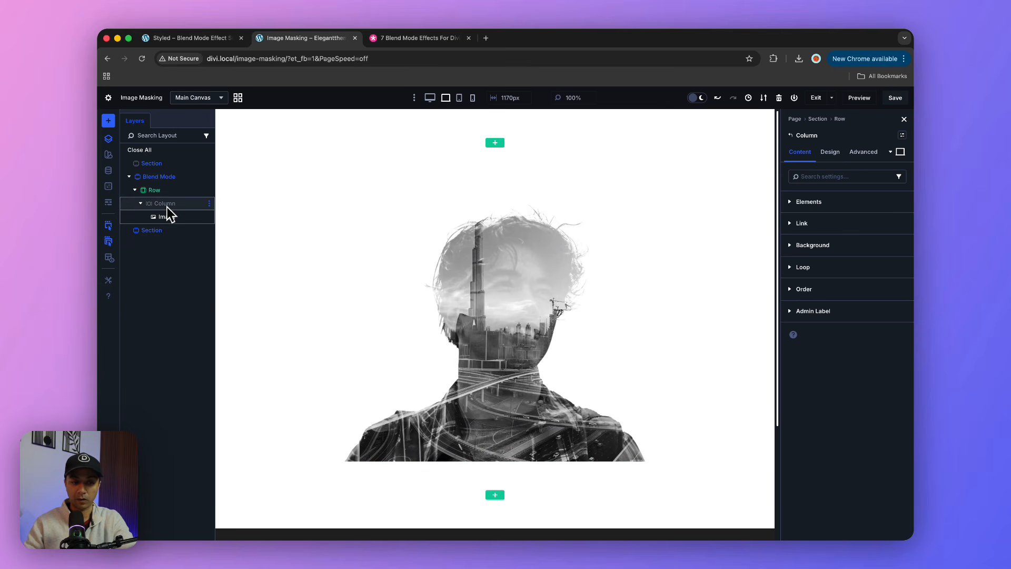
pyautogui.click(861, 153)
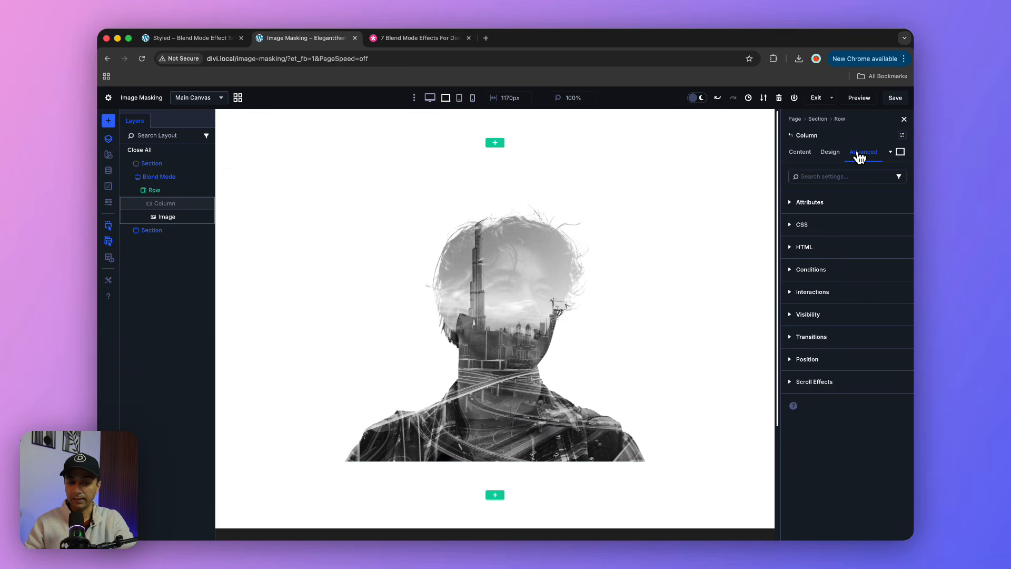
pyautogui.click(830, 153)
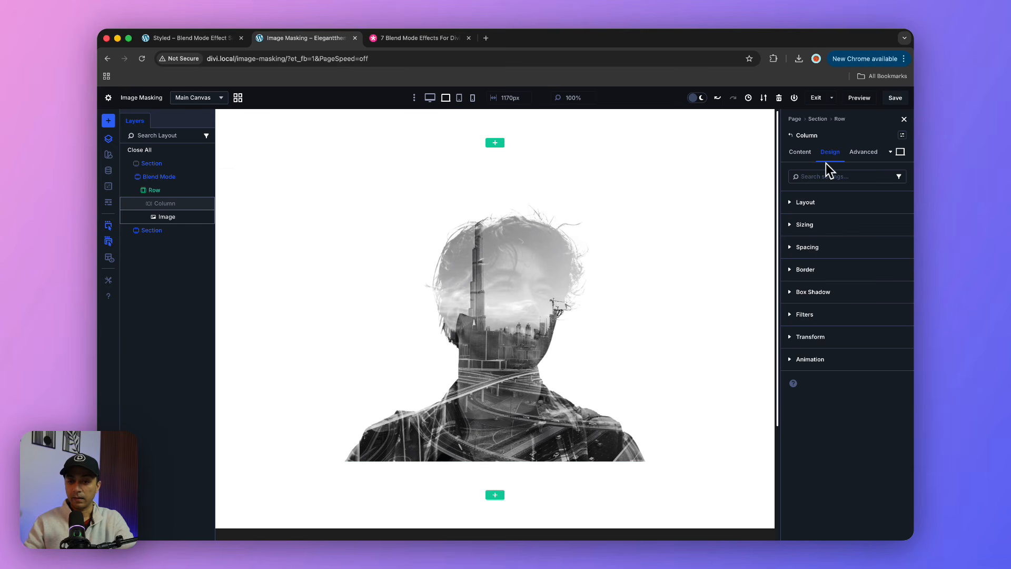
pyautogui.click(798, 315)
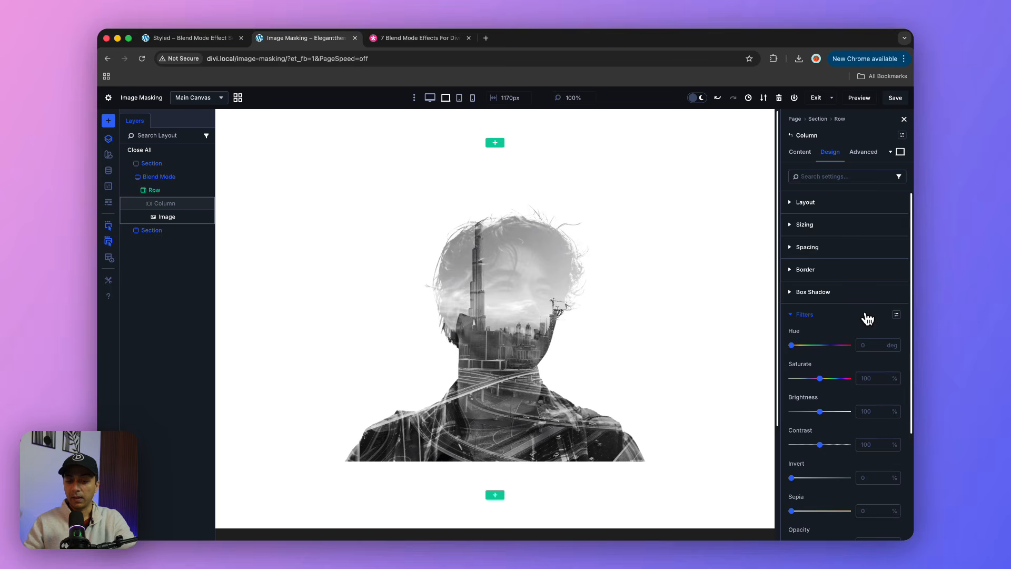
pyautogui.scroll(-4, 867, 322)
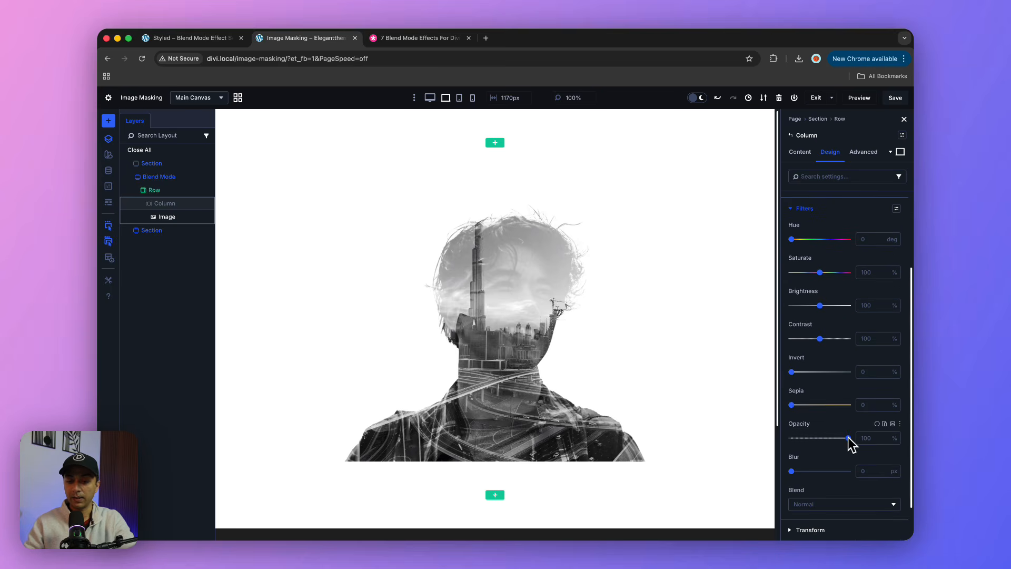
pyautogui.moveTo(846, 440)
pyautogui.mouseDown()
pyautogui.moveTo(808, 438)
pyautogui.moveTo(851, 438)
pyautogui.mouseUp()
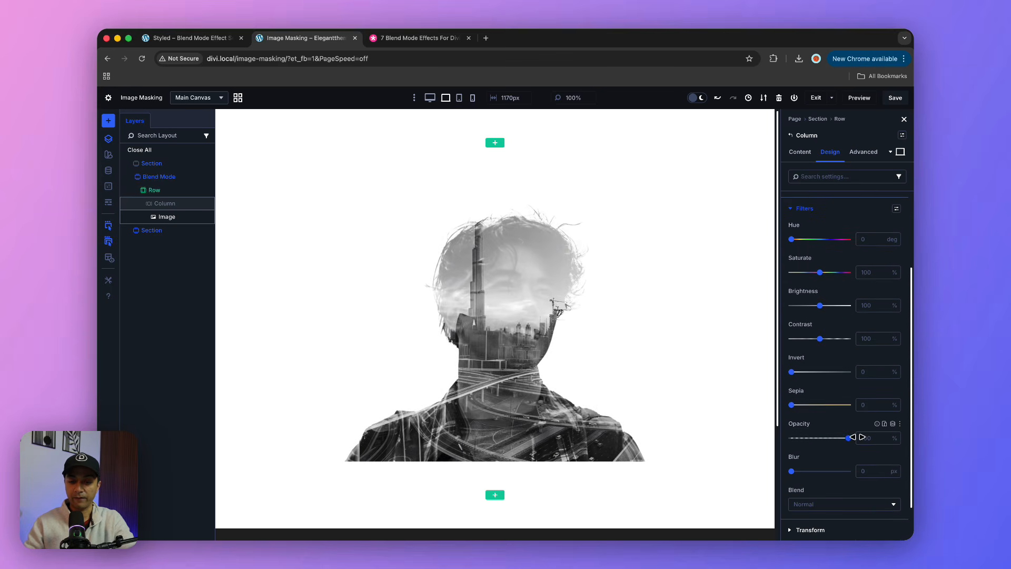
pyautogui.moveTo(792, 404); pyautogui.dragTo(816, 404)
pyautogui.moveTo(805, 404); pyautogui.dragTo(803, 404)
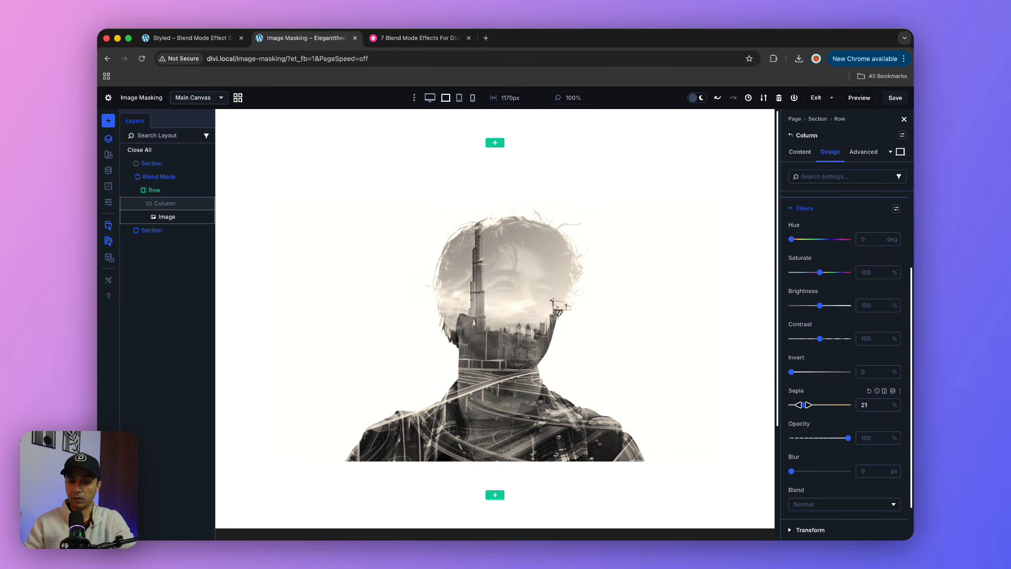
# Set the column's filters to 108% contrast, 102% brightness and 43% saturation
pyautogui.click(822, 338)
pyautogui.moveTo(823, 347); pyautogui.dragTo(823, 346)
pyautogui.moveTo(820, 307); pyautogui.dragTo(821, 308)
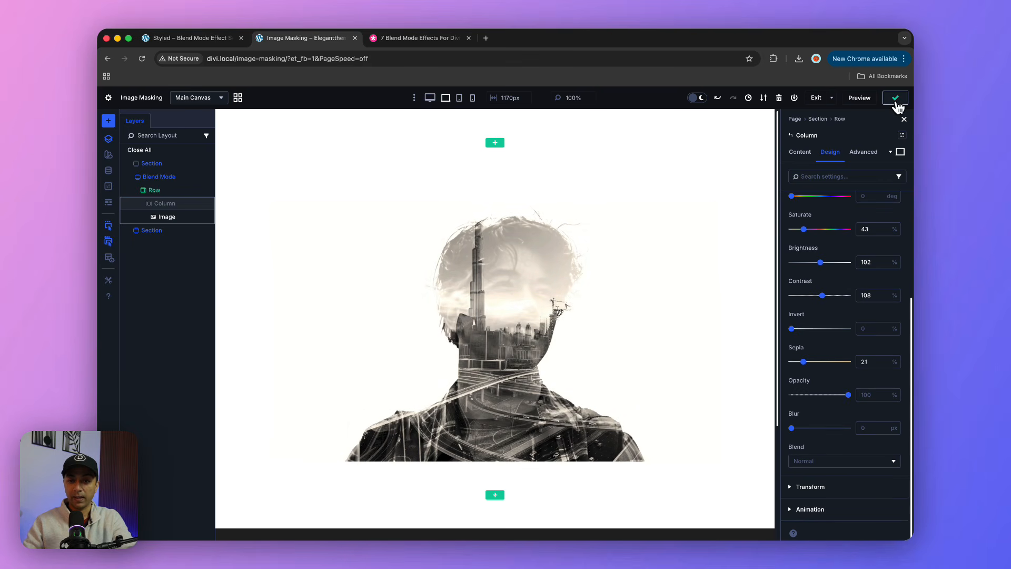
# Save the page, preview the filtered blend effect in the browser, and return to the Image Masking page in the builder
pyautogui.click(848, 99)
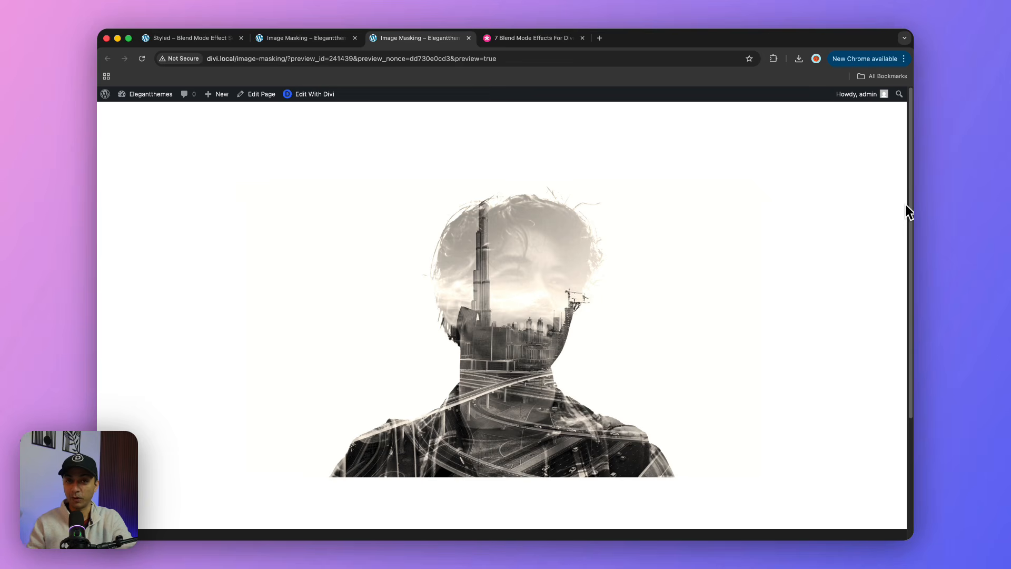
pyautogui.hotkey('ctrl', 'shift', 'Tab')
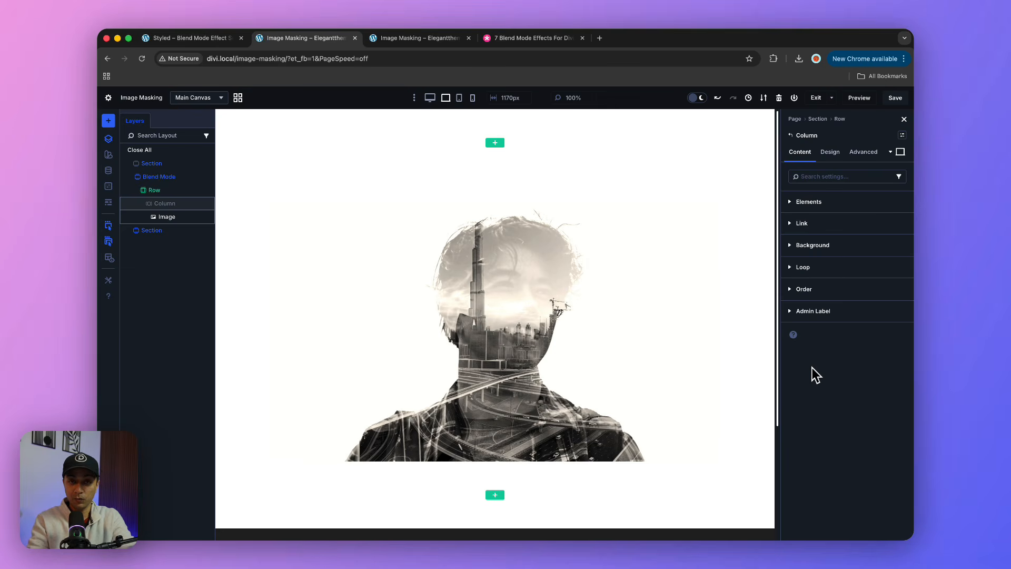